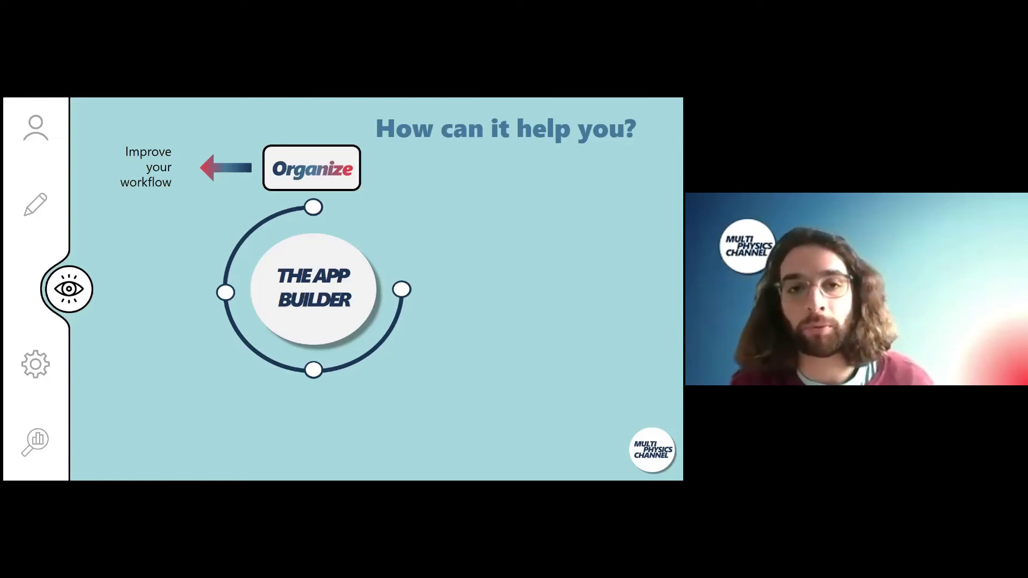
Advance the slideshow through its last build to the 'Let's see an example!' slide.
{"action": "key", "text": "Right"}
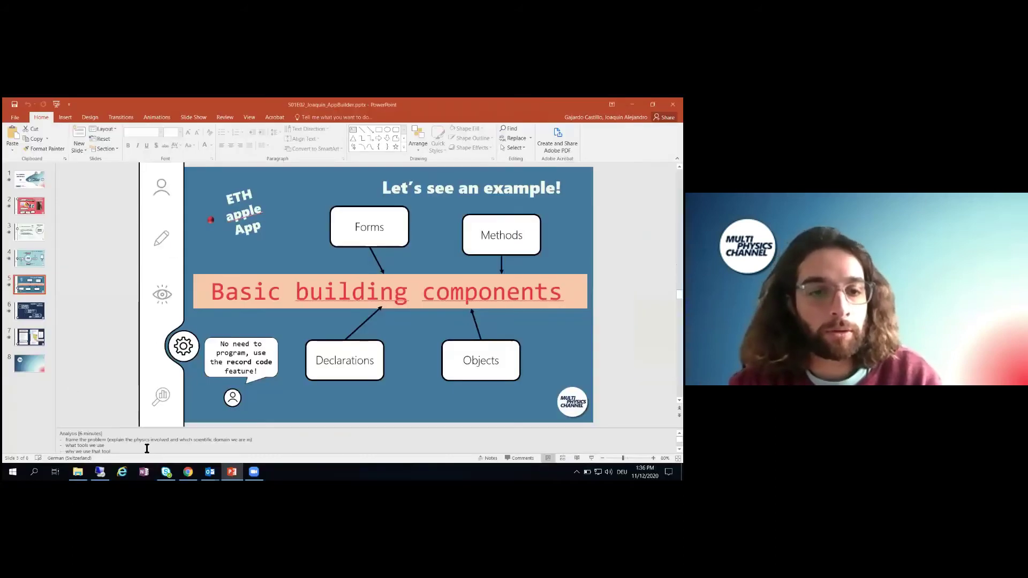
Switch to COMSOL, glance at the Model Builder tree, then return to the Application Builder's main form.
{"action": "key", "text": "alt+Tab"}
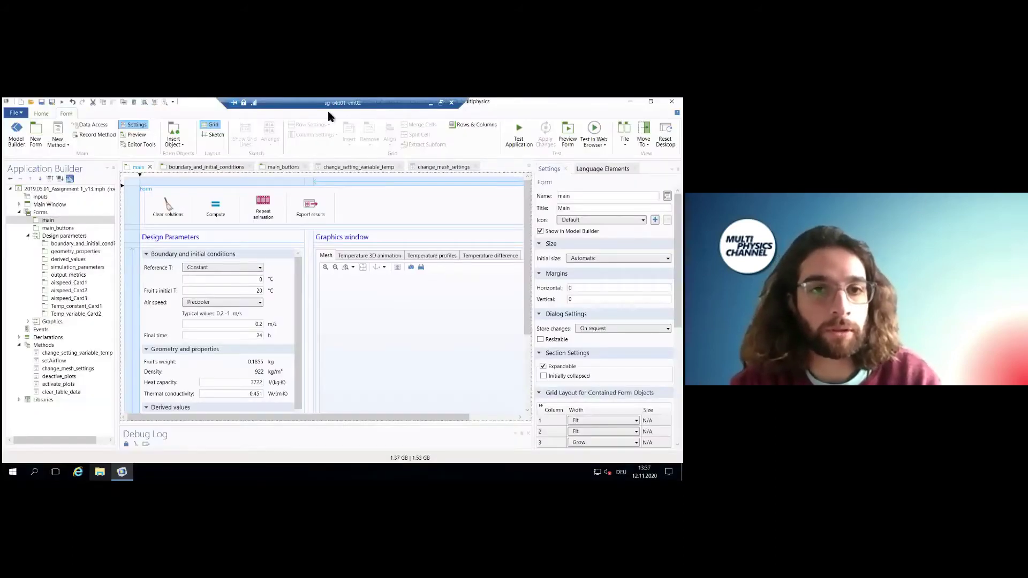
{"action": "left_click", "coordinate": [16, 138]}
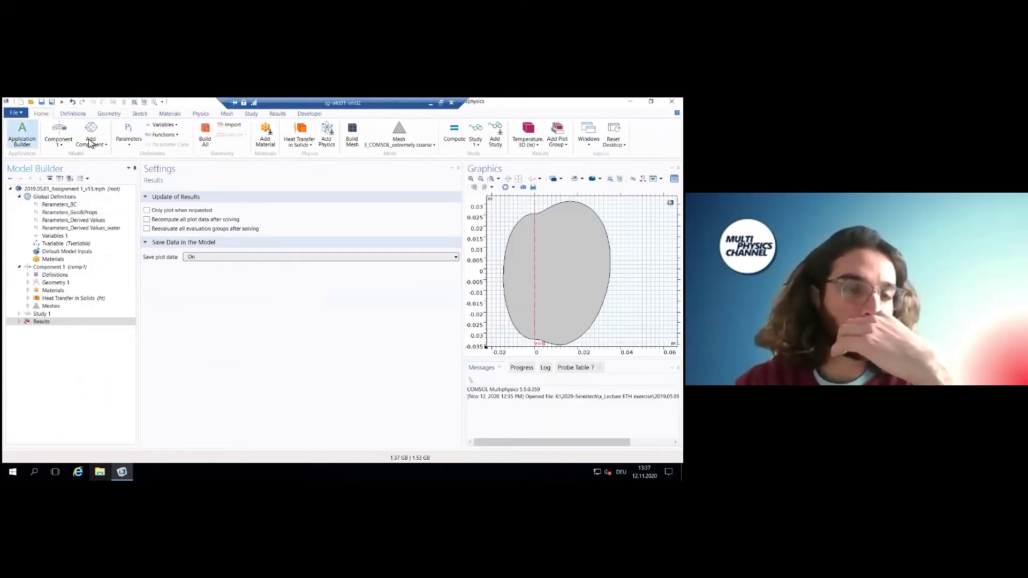
{"action": "left_click", "coordinate": [22, 138]}
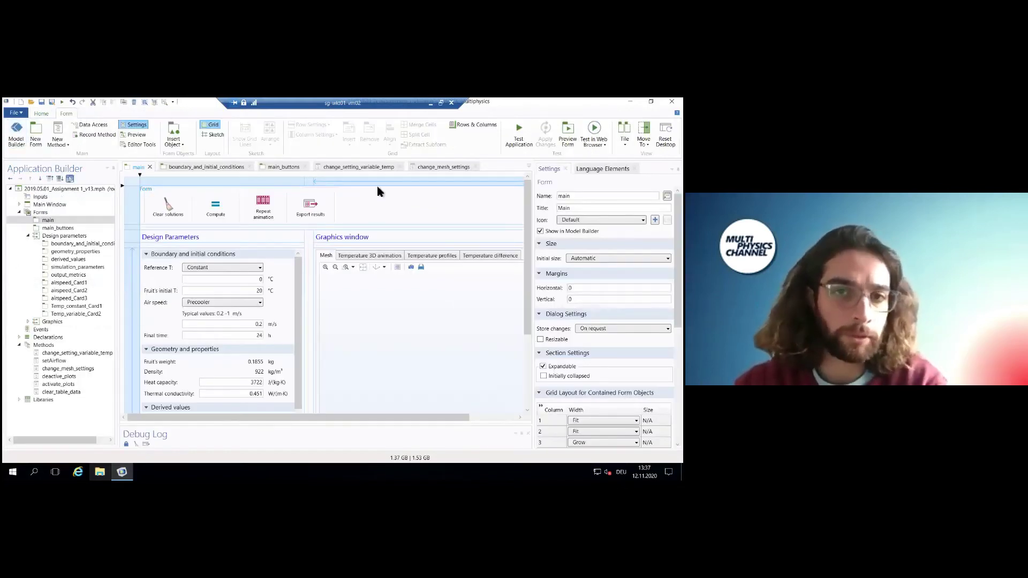
Run the apple-cooling app with Test Application.
{"action": "left_click", "coordinate": [519, 134]}
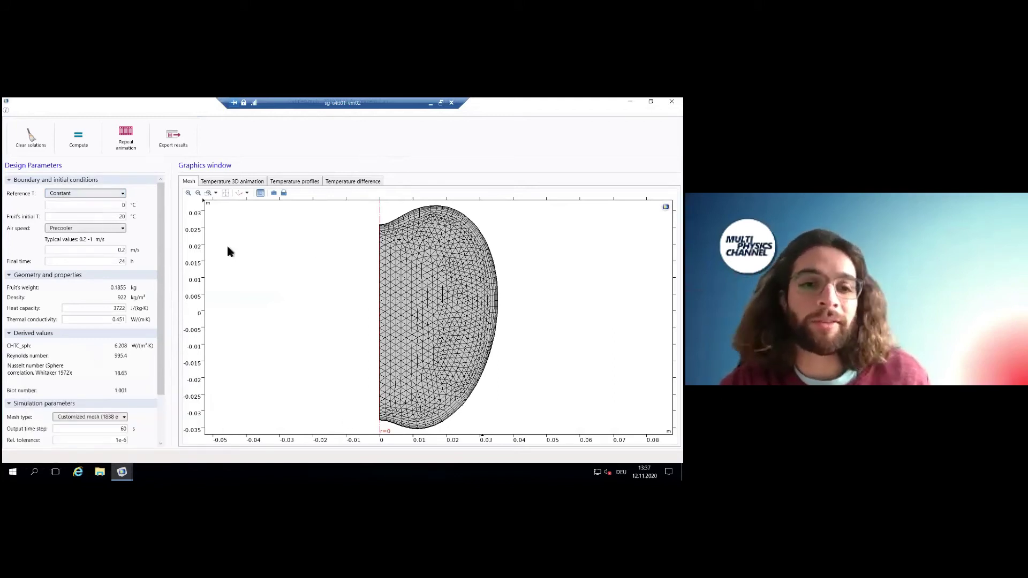
Set the air speed to 1 m/s, updating the Reynolds number to 4977.
{"action": "double_click", "coordinate": [127, 252]}
{"action": "type", "text": "2"}
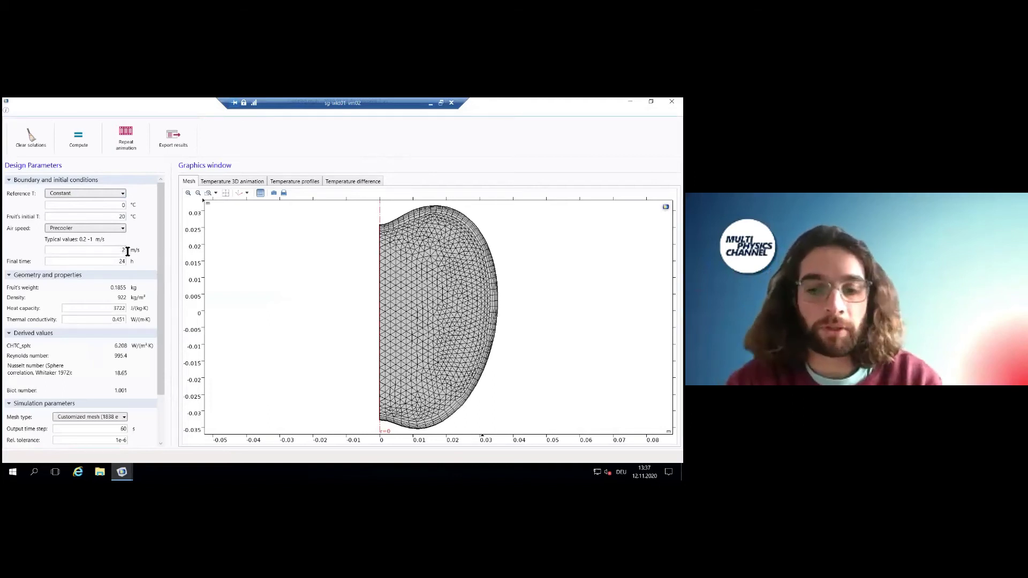
{"action": "type", "text": "1"}
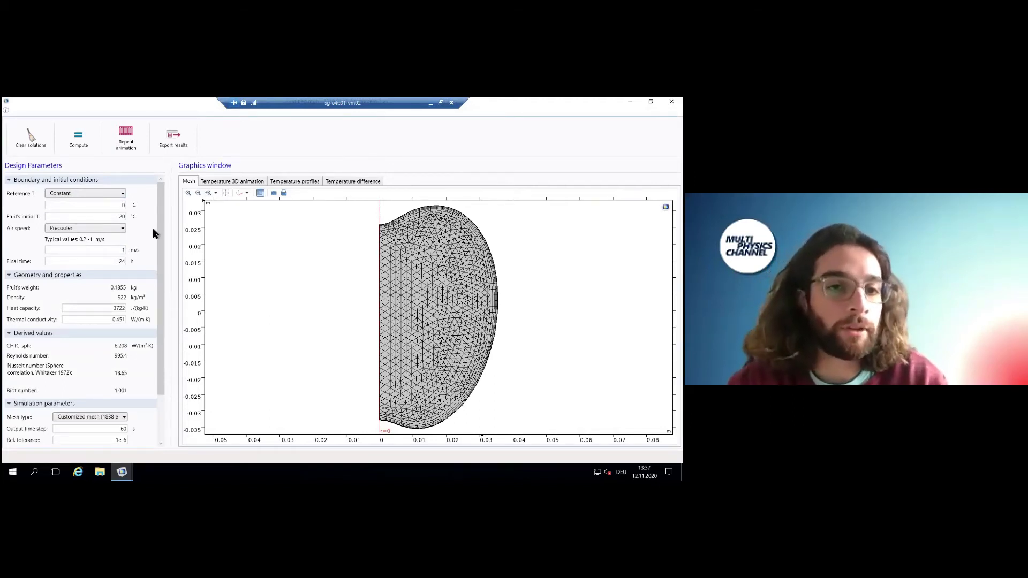
{"action": "left_click", "coordinate": [152, 226]}
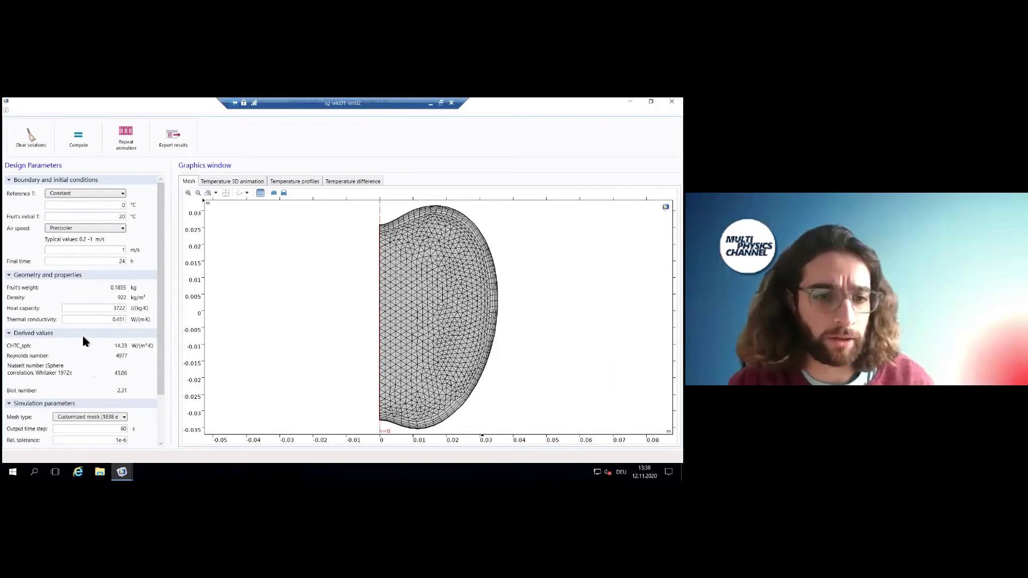
Switch the mesh type to Normal, then Extremely fine with 12755 elements.
{"action": "left_click", "coordinate": [88, 417]}
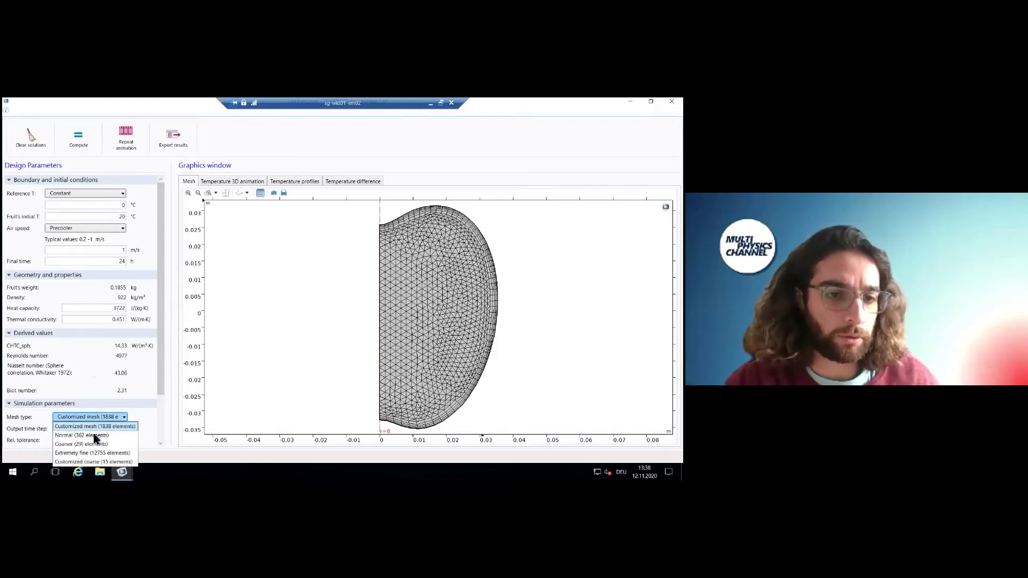
{"action": "left_click", "coordinate": [96, 435]}
{"action": "left_click", "coordinate": [116, 421]}
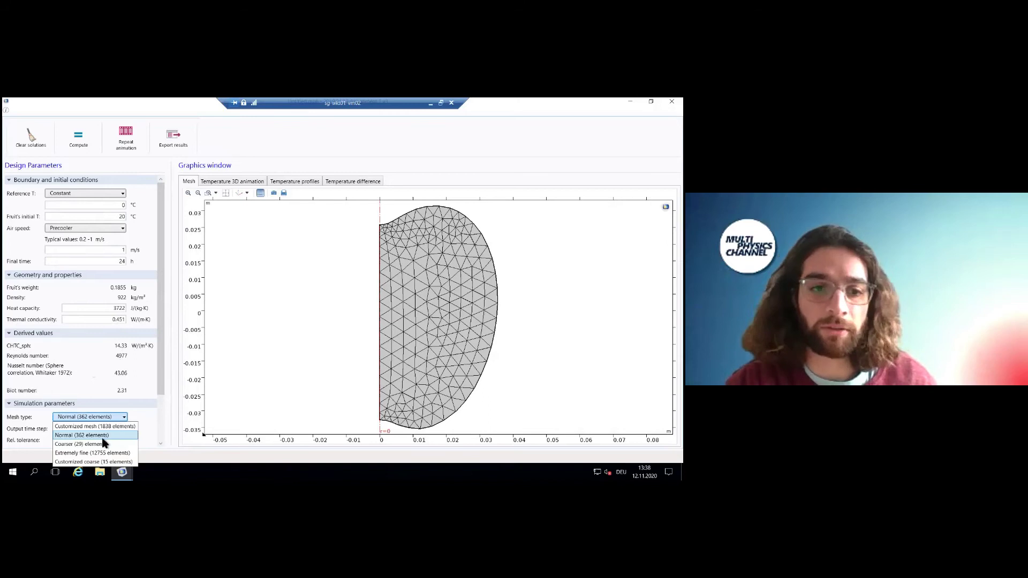
{"action": "left_click", "coordinate": [100, 445]}
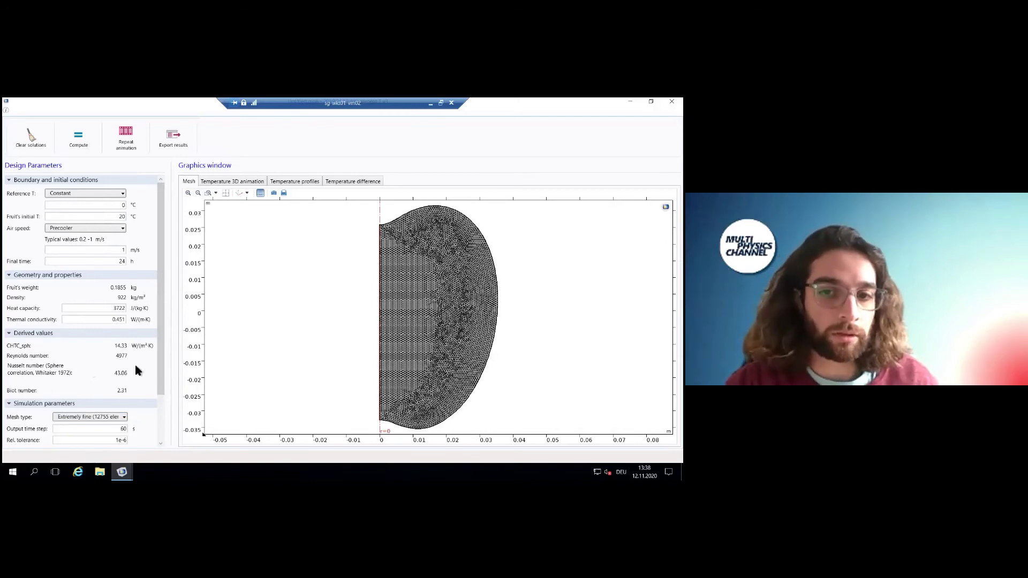
{"action": "scroll", "coordinate": [66, 407], "scroll_direction": "down", "scroll_amount": 1}
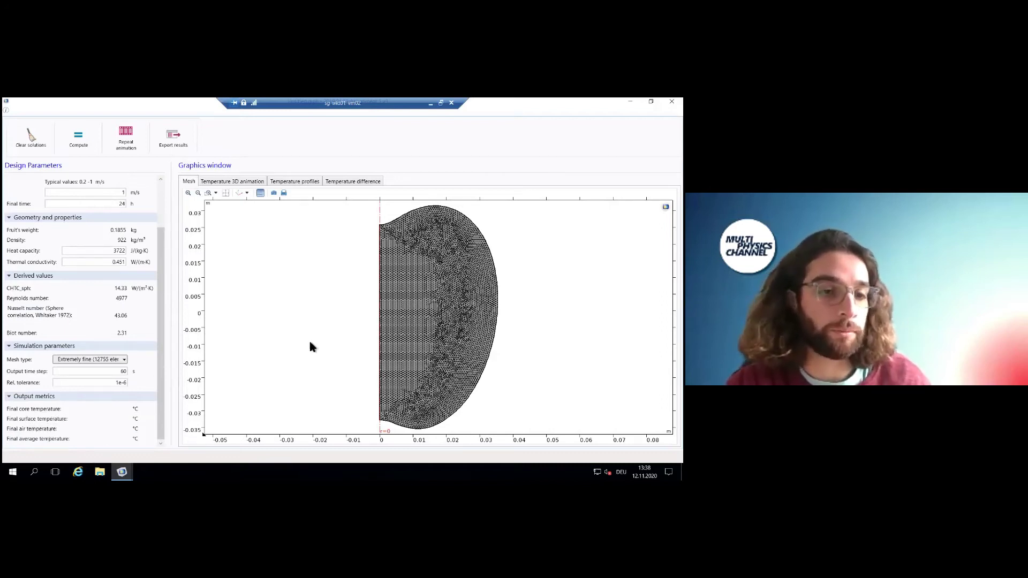
View the Temperature 3D and temperature-versus-time plots, return to Mesh, and close the test app.
{"action": "left_click", "coordinate": [243, 181]}
{"action": "left_click", "coordinate": [289, 181]}
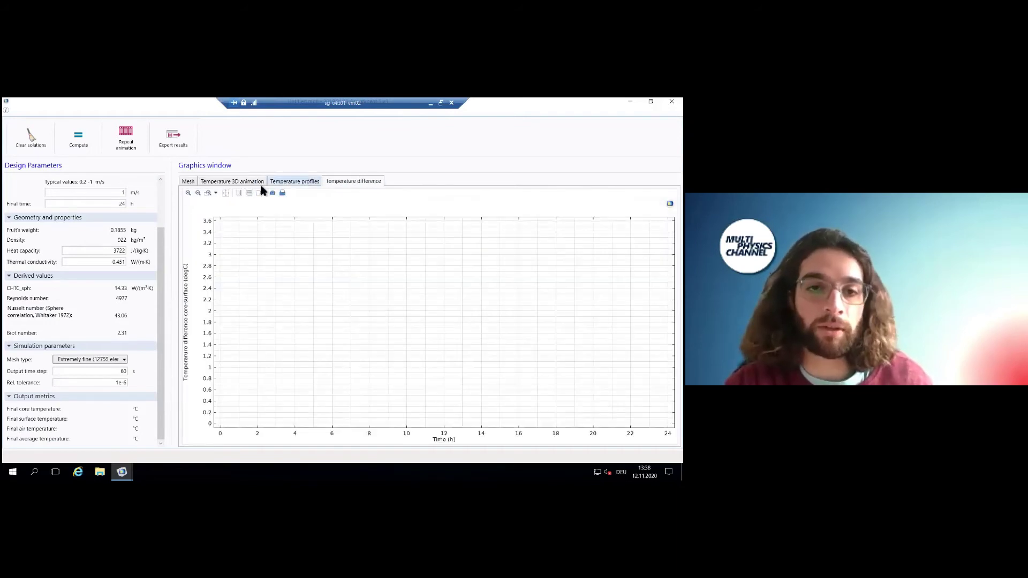
{"action": "left_click", "coordinate": [260, 183]}
{"action": "left_click", "coordinate": [193, 183]}
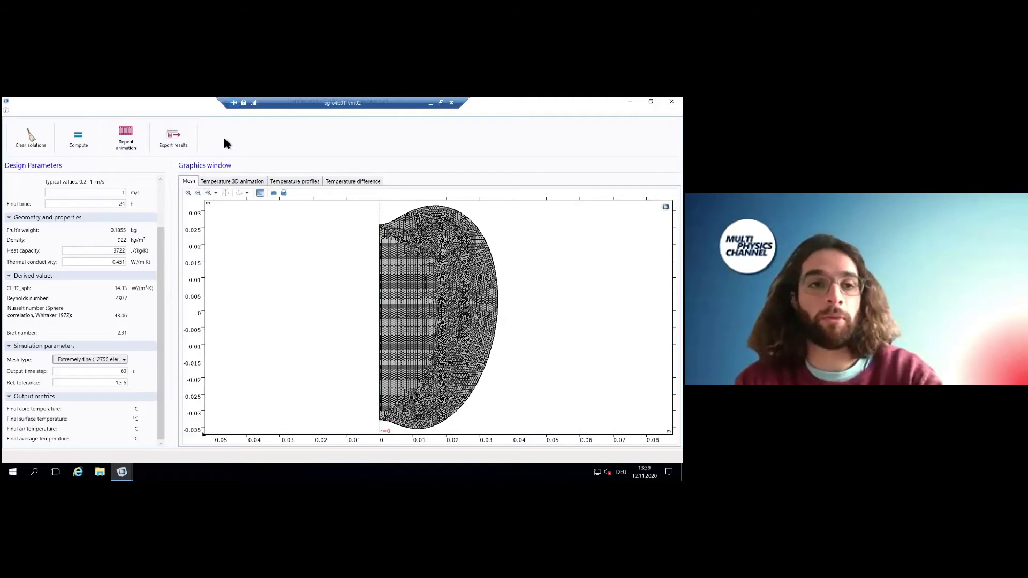
{"action": "scroll", "coordinate": [59, 256], "scroll_direction": "up", "scroll_amount": 2}
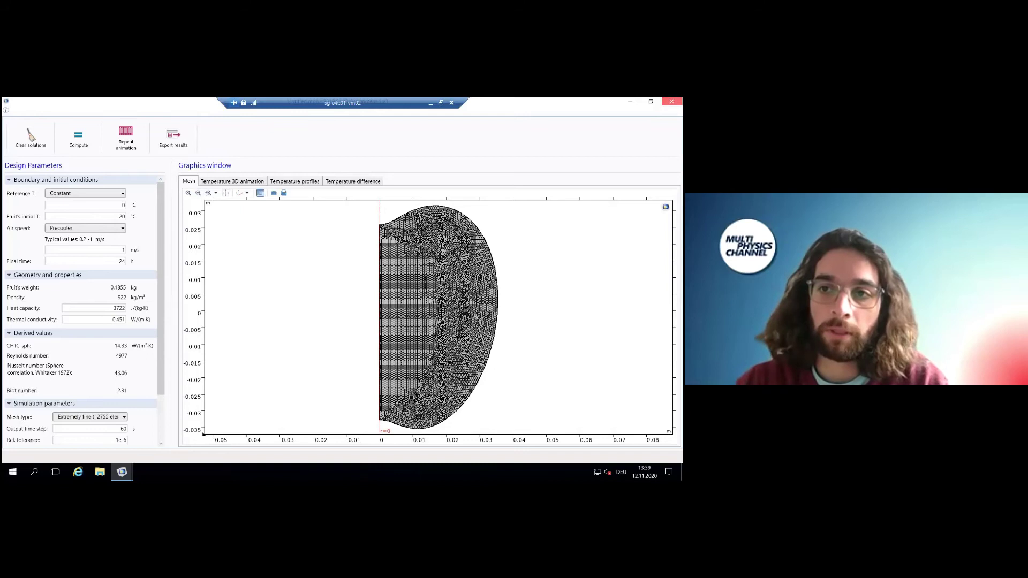
{"action": "left_click", "coordinate": [671, 101]}
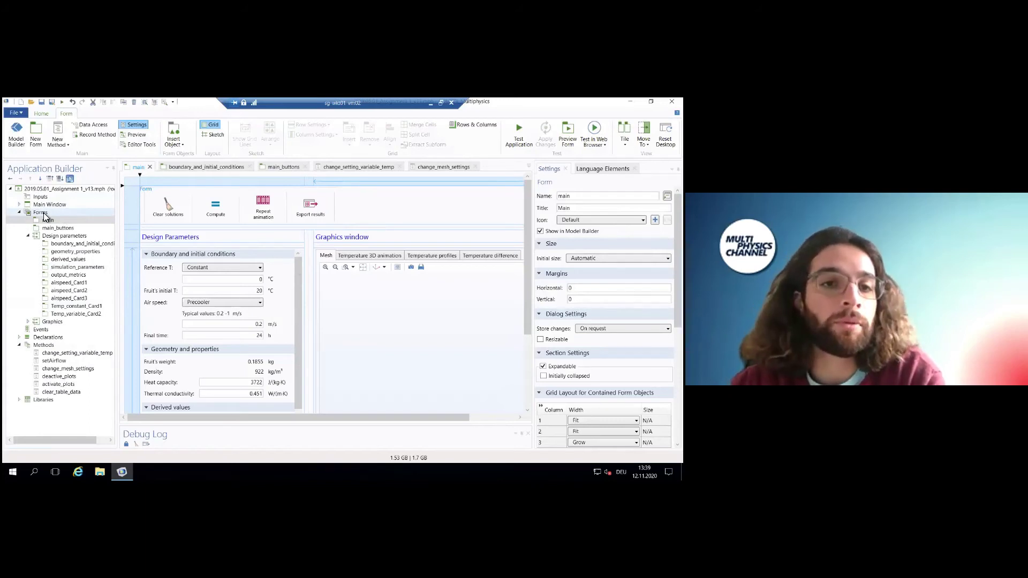
Browse the Insert Object list, then inspect the Design Parameters form collection of type Sections.
{"action": "left_click", "coordinate": [178, 144]}
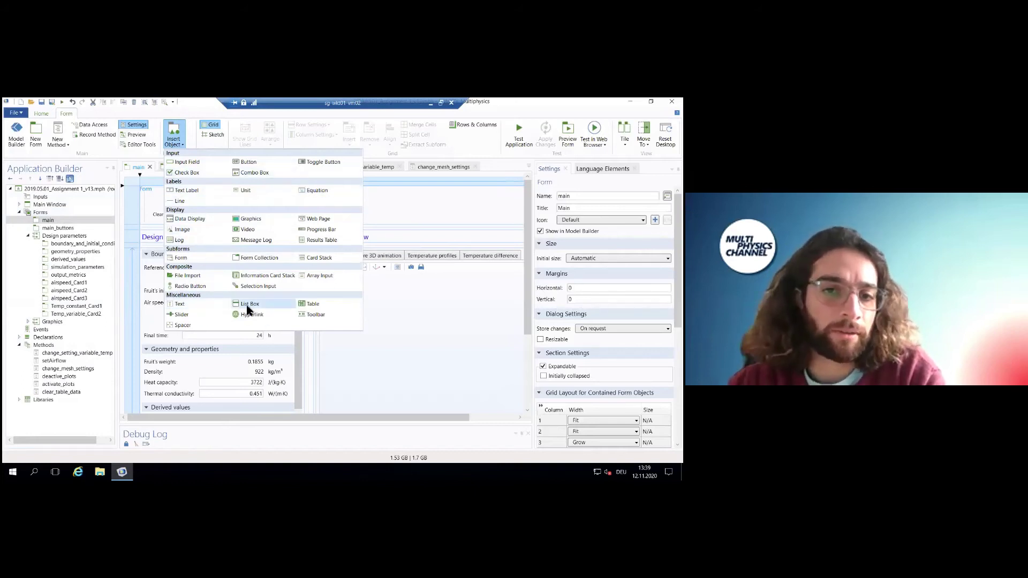
{"action": "left_click", "coordinate": [187, 123]}
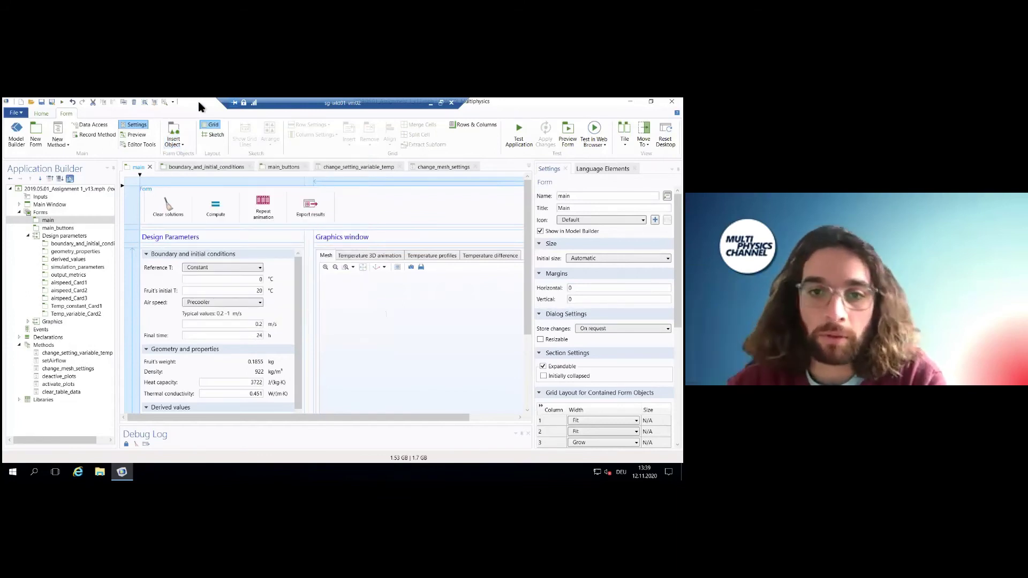
{"action": "left_click", "coordinate": [208, 305]}
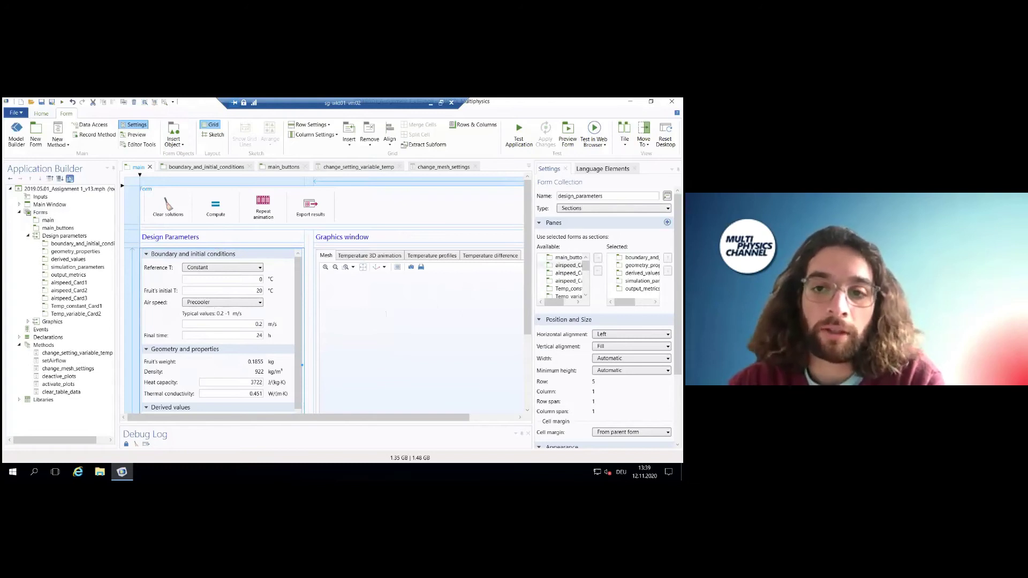
{"action": "mouse_move", "coordinate": [586, 266]}
{"action": "left_mouse_down"}
{"action": "mouse_move", "coordinate": [585, 275]}
{"action": "mouse_move", "coordinate": [585, 263]}
{"action": "left_mouse_up"}
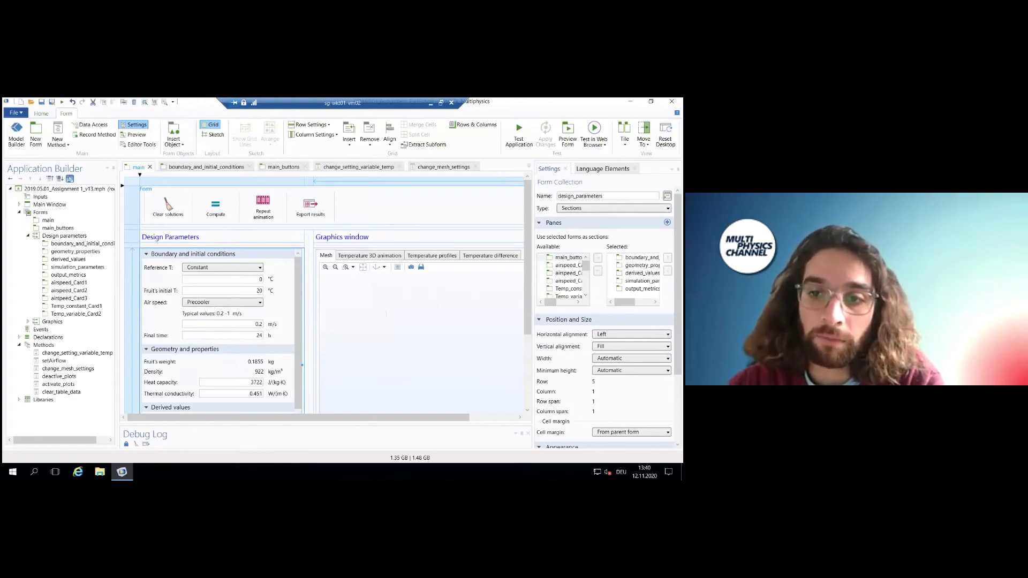
{"action": "left_click", "coordinate": [614, 208]}
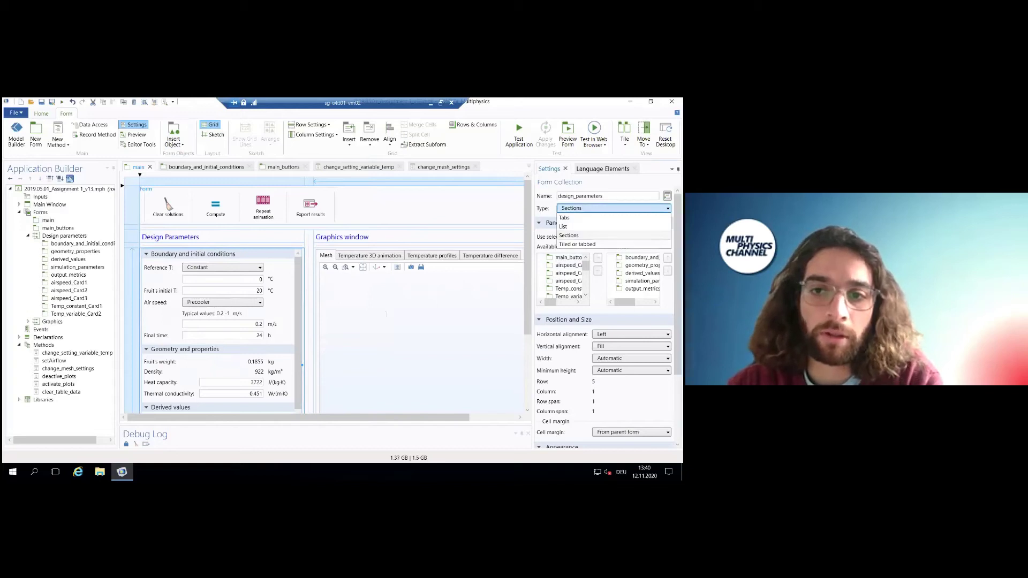
{"action": "left_click", "coordinate": [563, 227]}
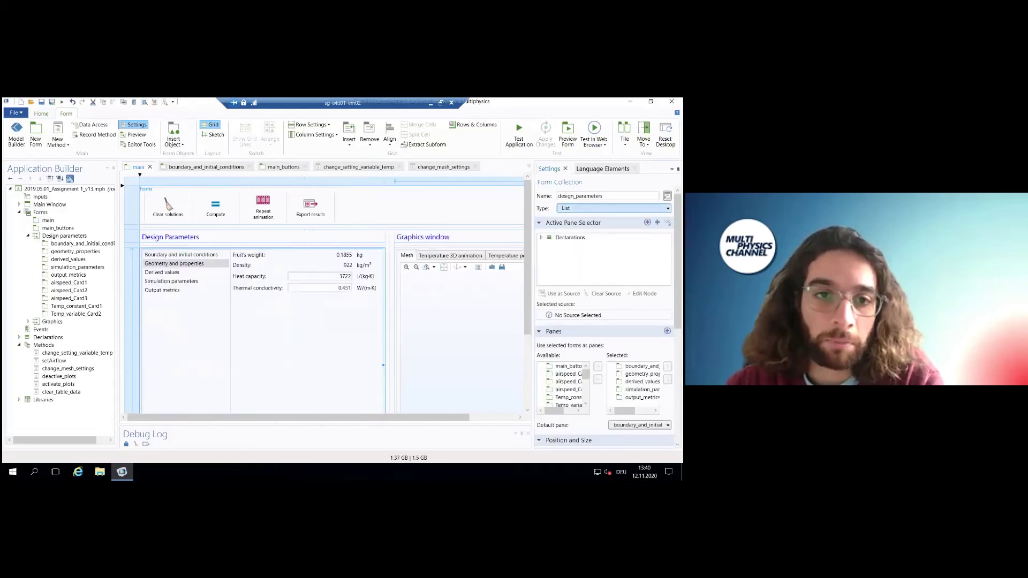
{"action": "left_click", "coordinate": [614, 208]}
{"action": "left_click", "coordinate": [566, 217]}
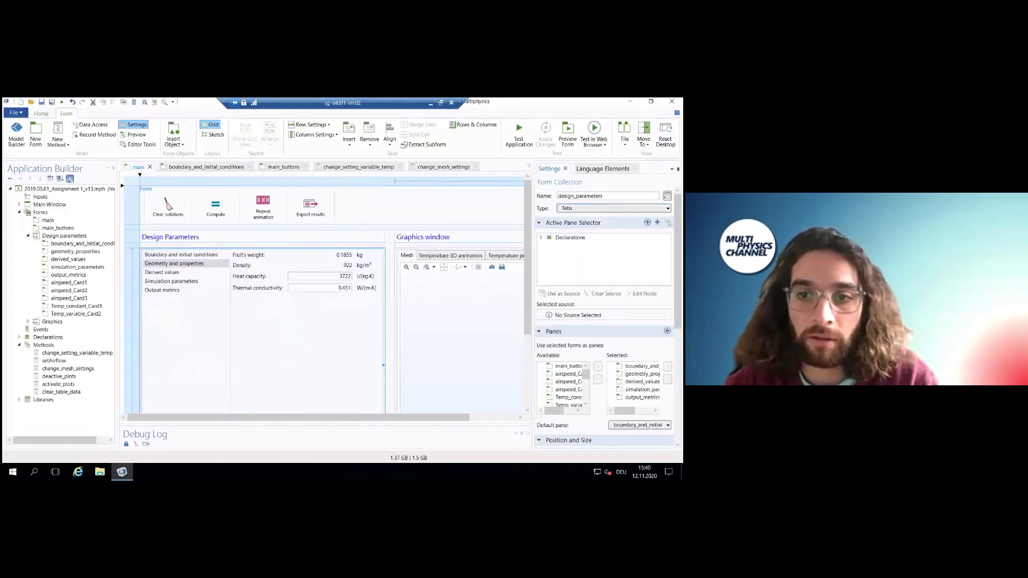
{"action": "left_click", "coordinate": [614, 208]}
{"action": "left_click", "coordinate": [566, 236]}
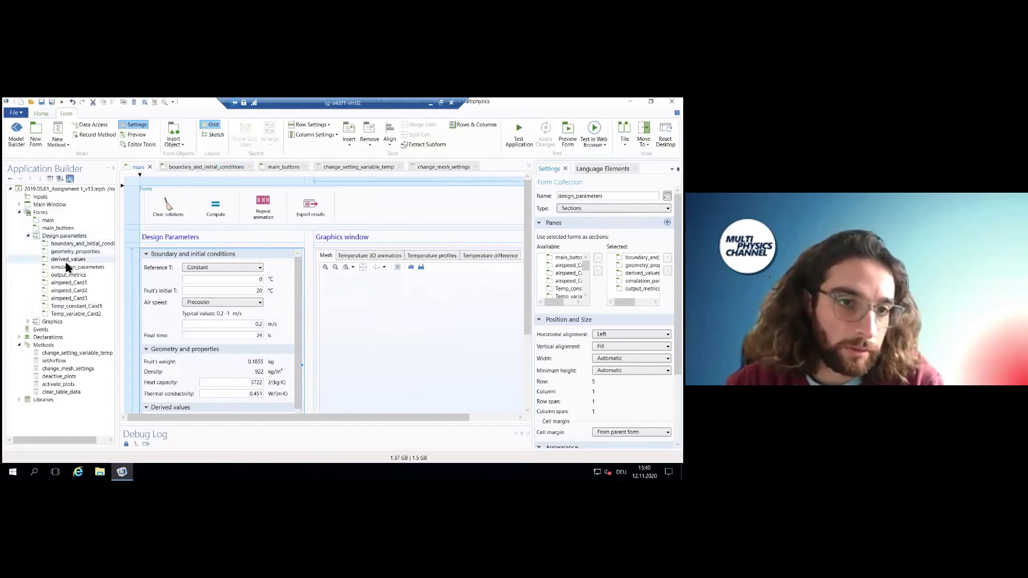
Open the boundary_and_initial_conditions form and inspect the Reference T combo box and Final time row.
{"action": "left_click", "coordinate": [197, 166]}
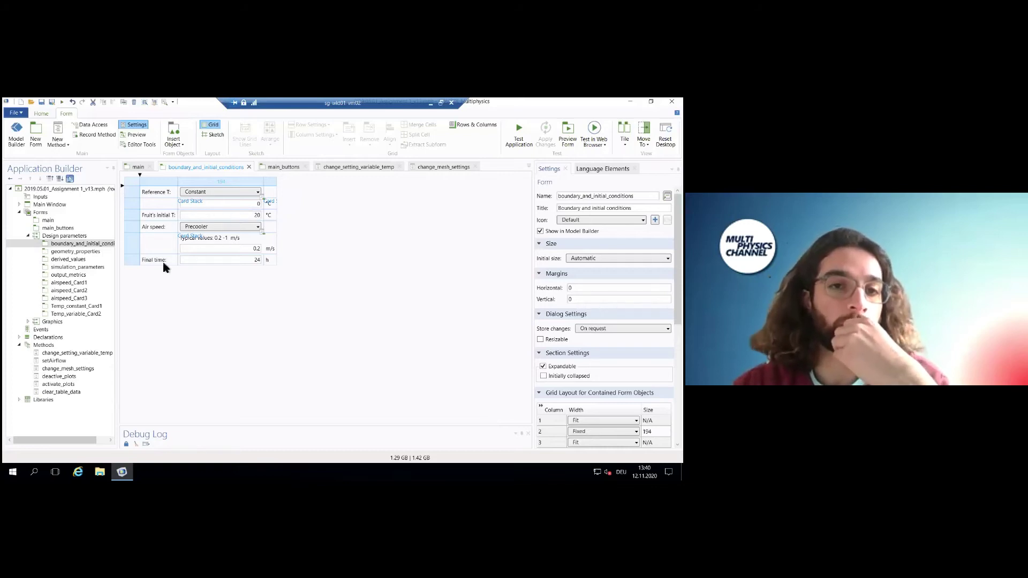
{"action": "left_click", "coordinate": [239, 193]}
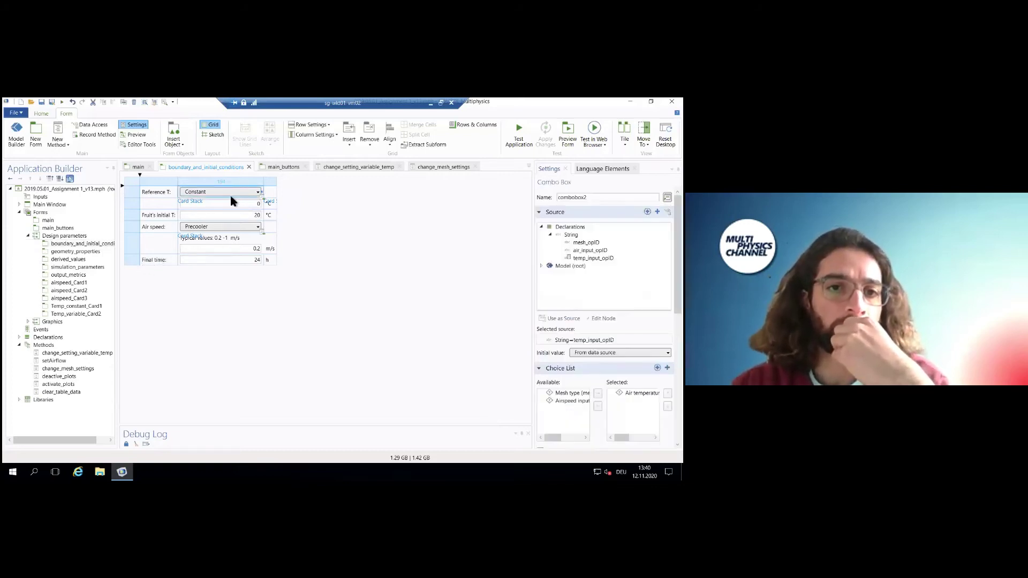
{"action": "left_click", "coordinate": [130, 261]}
Insert a new row below Final time and place an input field in it.
{"action": "right_click", "coordinate": [129, 262]}
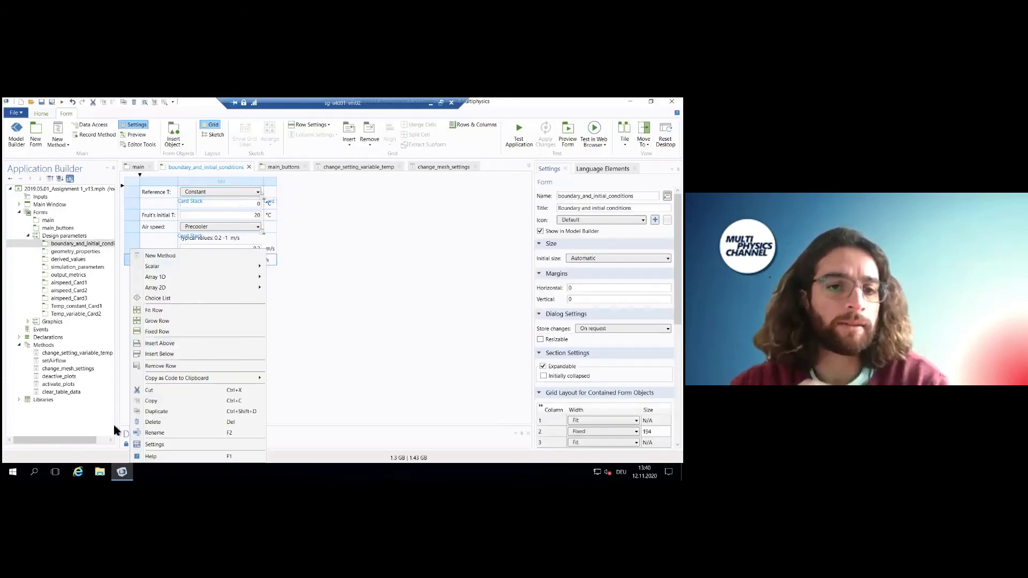
{"action": "left_click", "coordinate": [187, 353]}
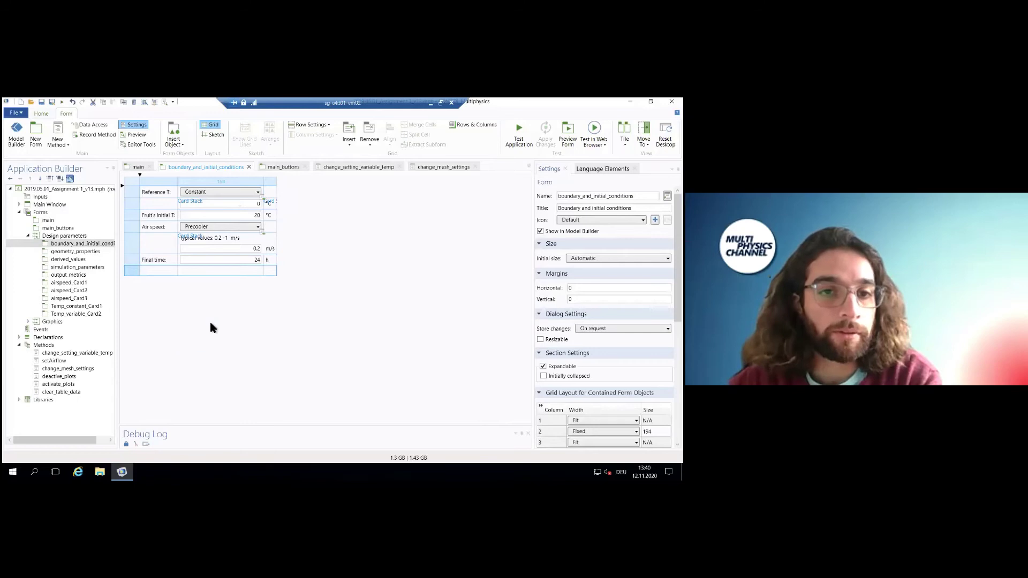
{"action": "left_click", "coordinate": [211, 270]}
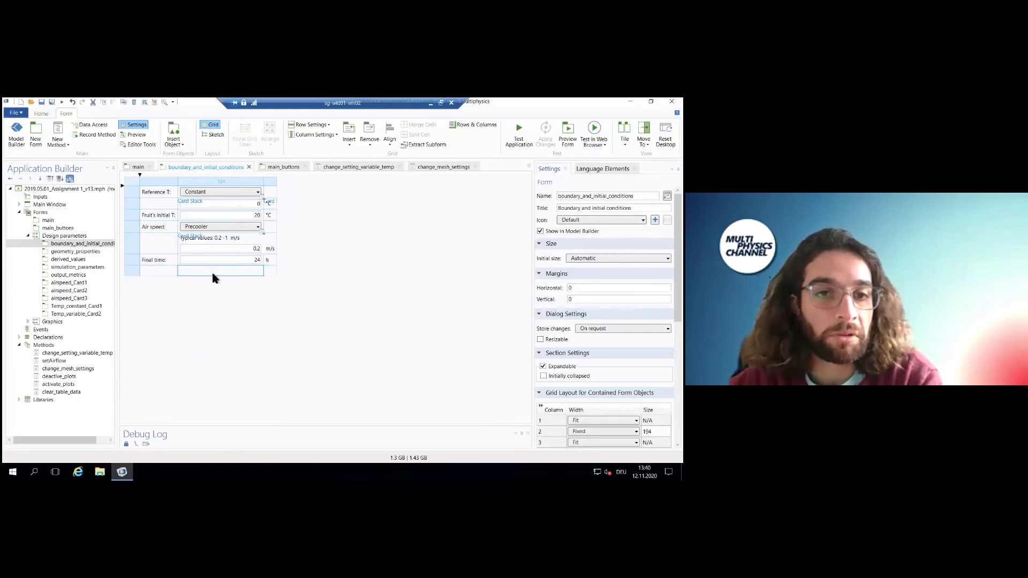
{"action": "left_click", "coordinate": [187, 136]}
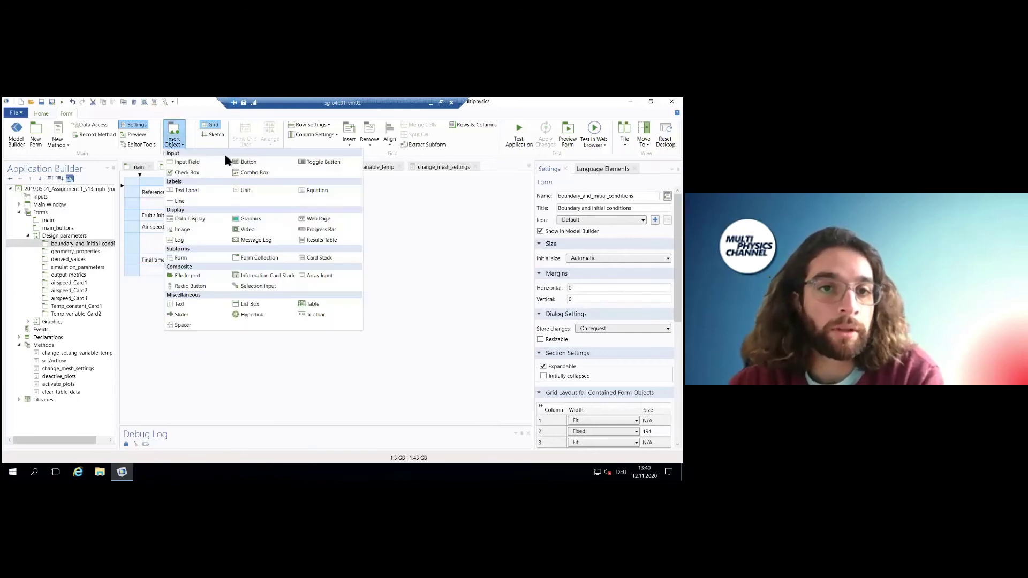
{"action": "left_click", "coordinate": [191, 166]}
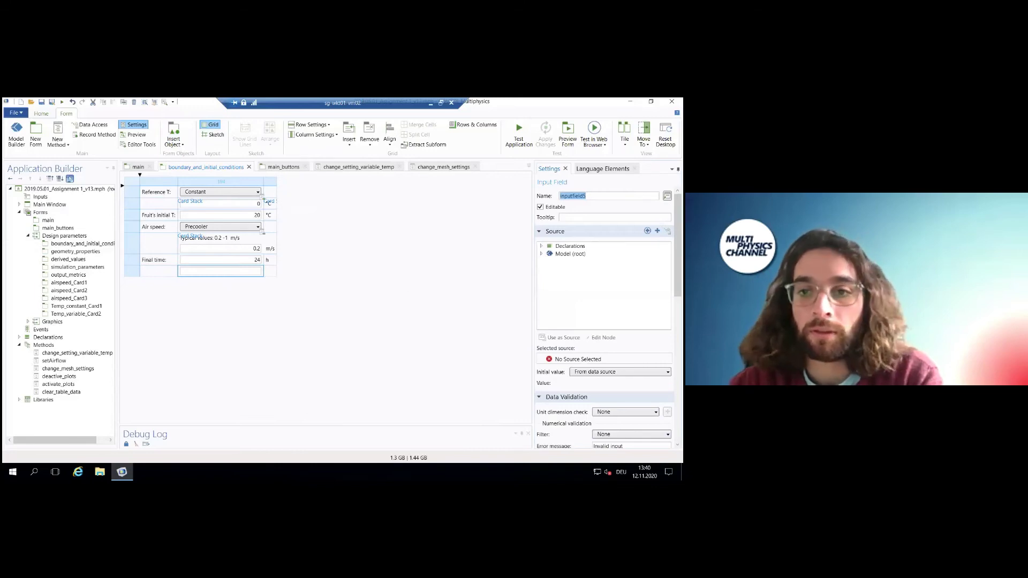
Link the new input field's source to the output time step parameter (t_step).
{"action": "left_click", "coordinate": [542, 245]}
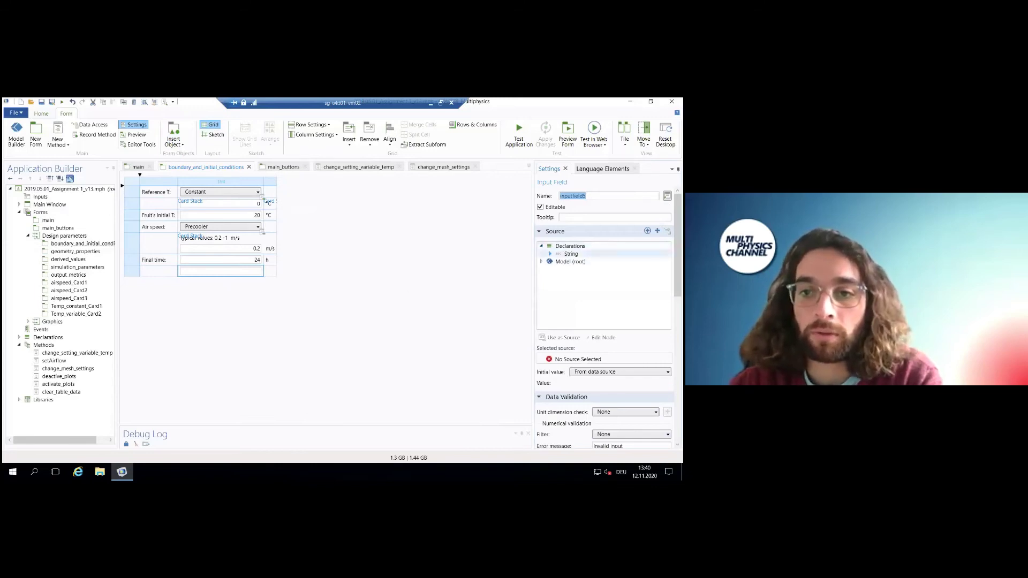
{"action": "left_click", "coordinate": [541, 261]}
{"action": "left_click", "coordinate": [550, 270]}
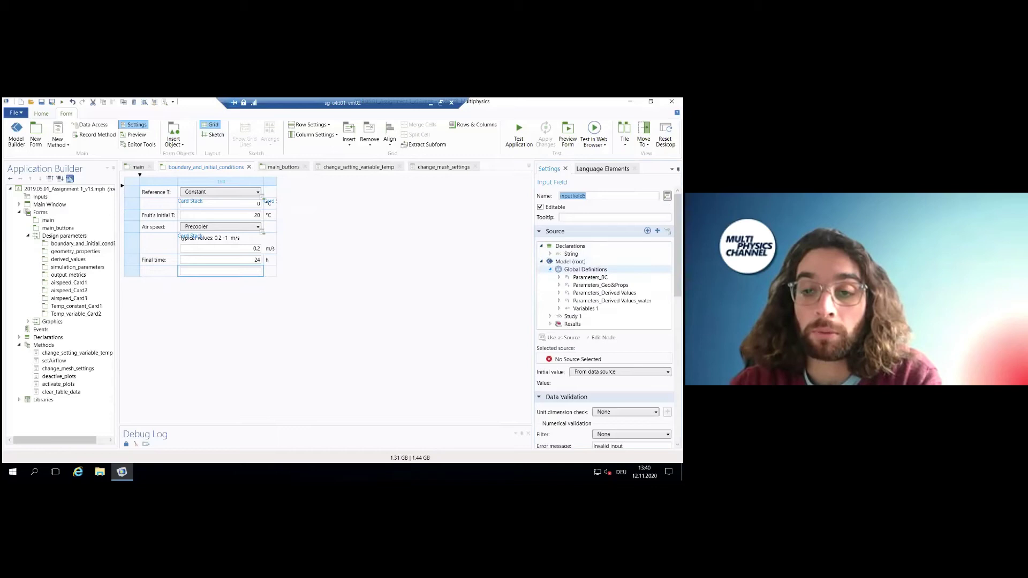
{"action": "left_click", "coordinate": [559, 277]}
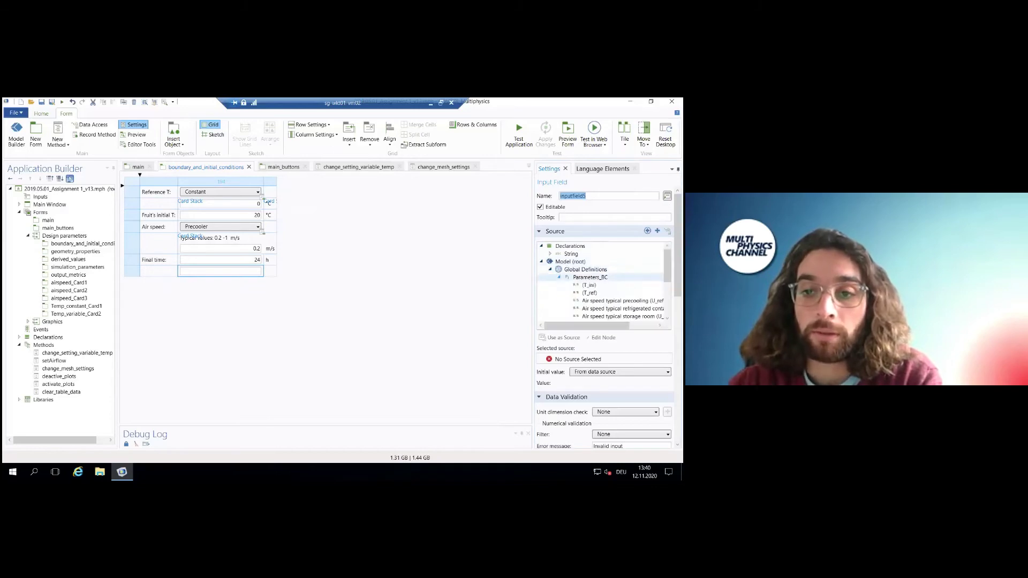
{"action": "left_click", "coordinate": [589, 292]}
{"action": "scroll", "coordinate": [603, 284], "scroll_direction": "down", "scroll_amount": 3}
{"action": "scroll", "coordinate": [602, 284], "scroll_direction": "up", "scroll_amount": 3}
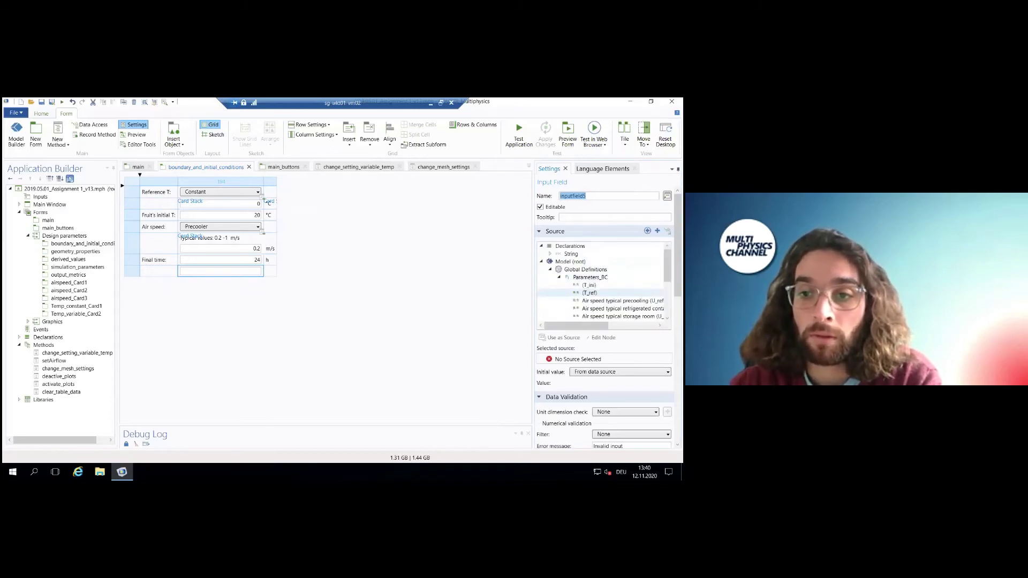
{"action": "scroll", "coordinate": [603, 281], "scroll_direction": "down", "scroll_amount": 5}
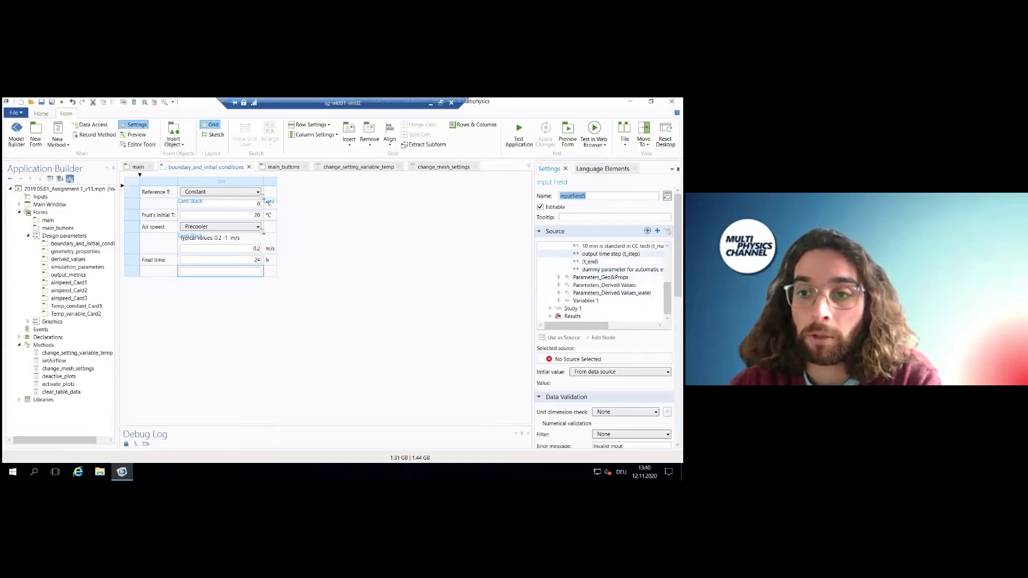
{"action": "double_click", "coordinate": [610, 254]}
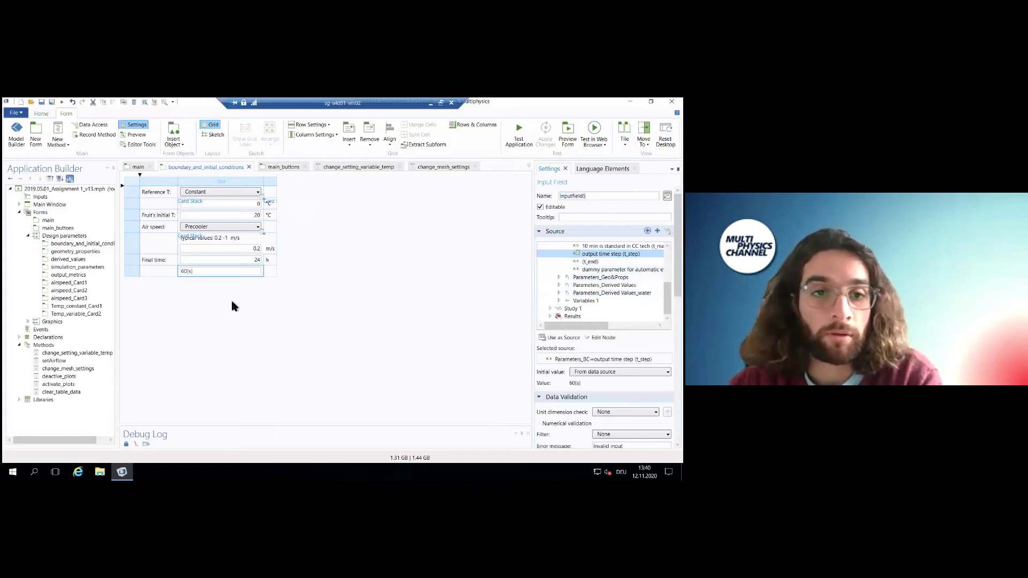
Add a 'Time step' text label beside the new input field.
{"action": "left_click", "coordinate": [154, 271]}
{"action": "left_click", "coordinate": [174, 135]}
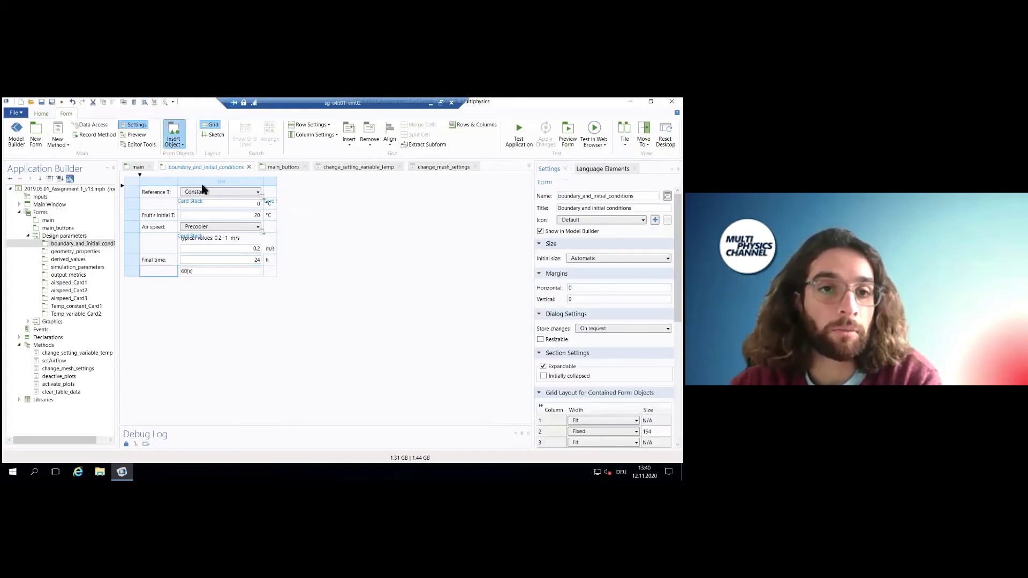
{"action": "left_click", "coordinate": [192, 191]}
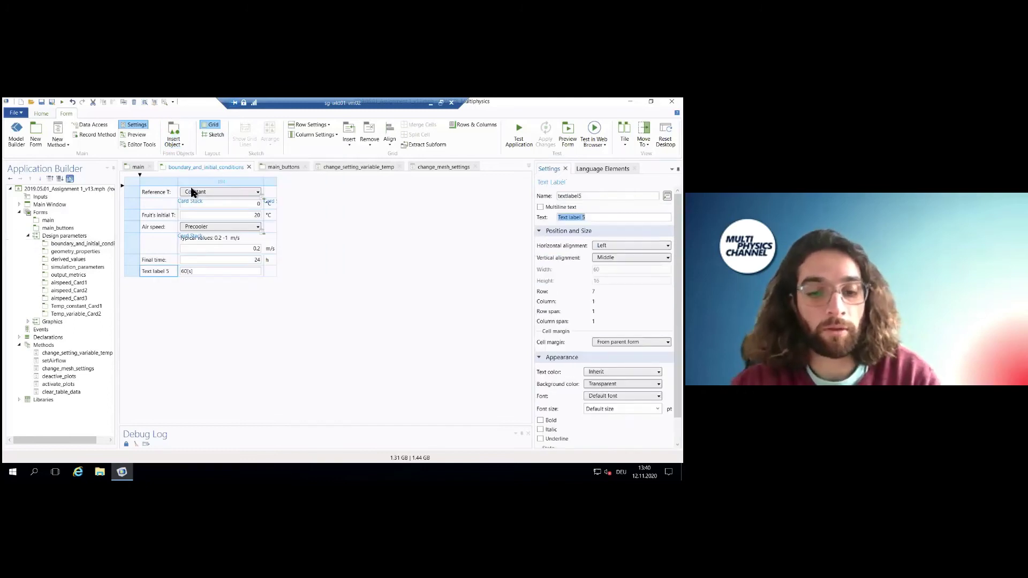
{"action": "type", "text": "Time step"}
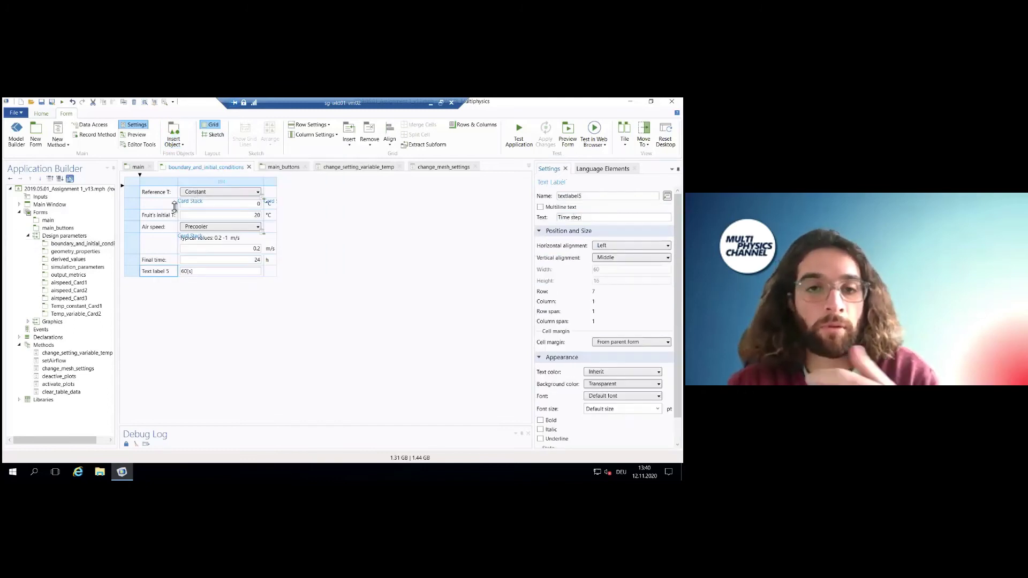
{"action": "left_click", "coordinate": [344, 289]}
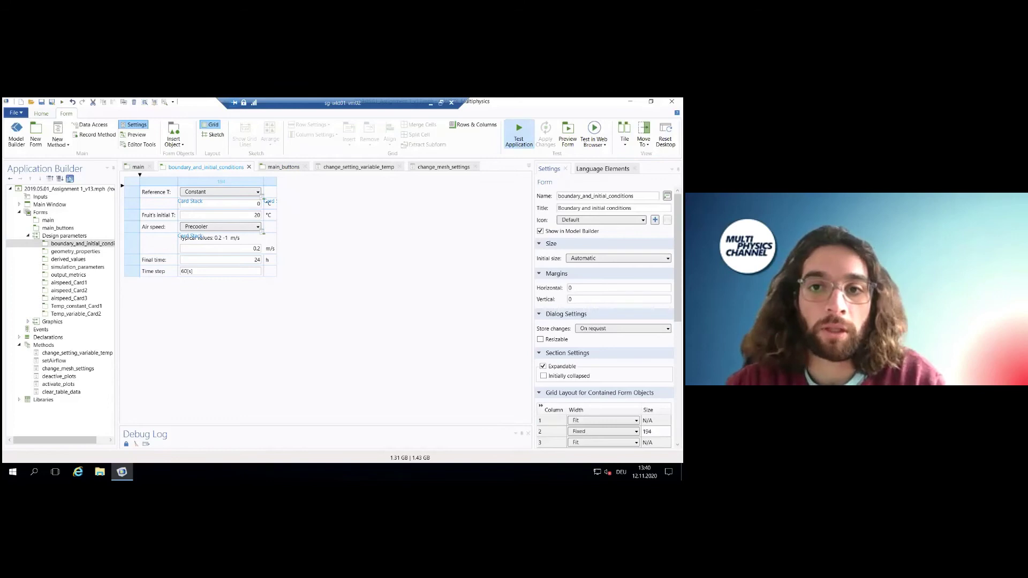
{"action": "left_click", "coordinate": [519, 134]}
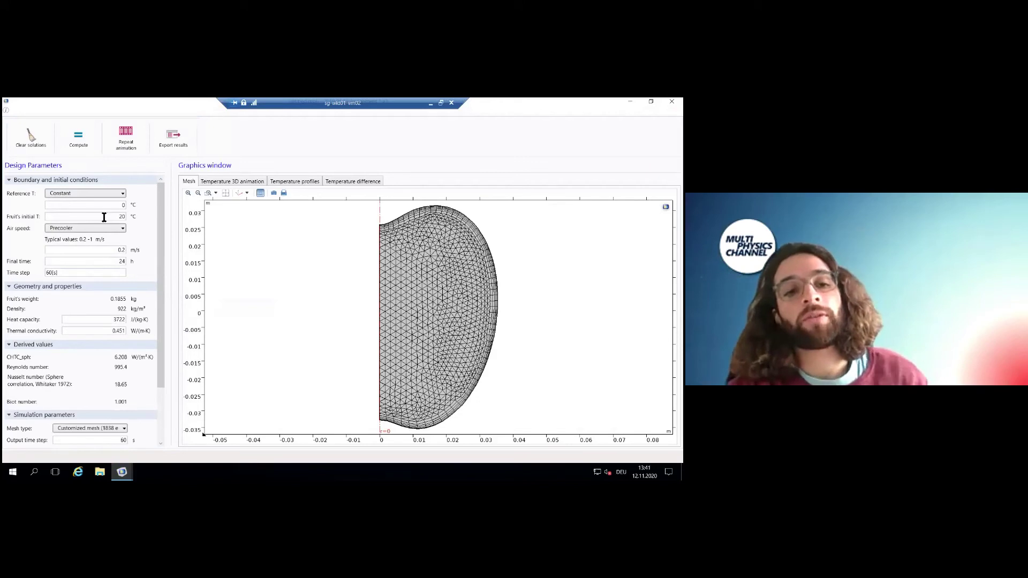
{"action": "left_click", "coordinate": [672, 101]}
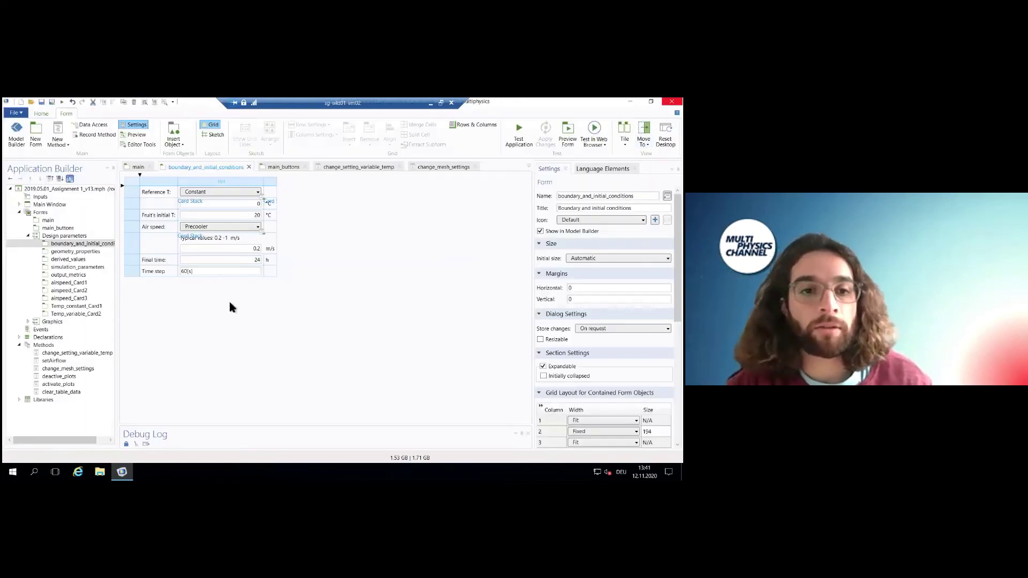
Review the Time step and Fruit's initial T field settings, then return to the main form.
{"action": "left_click", "coordinate": [248, 272]}
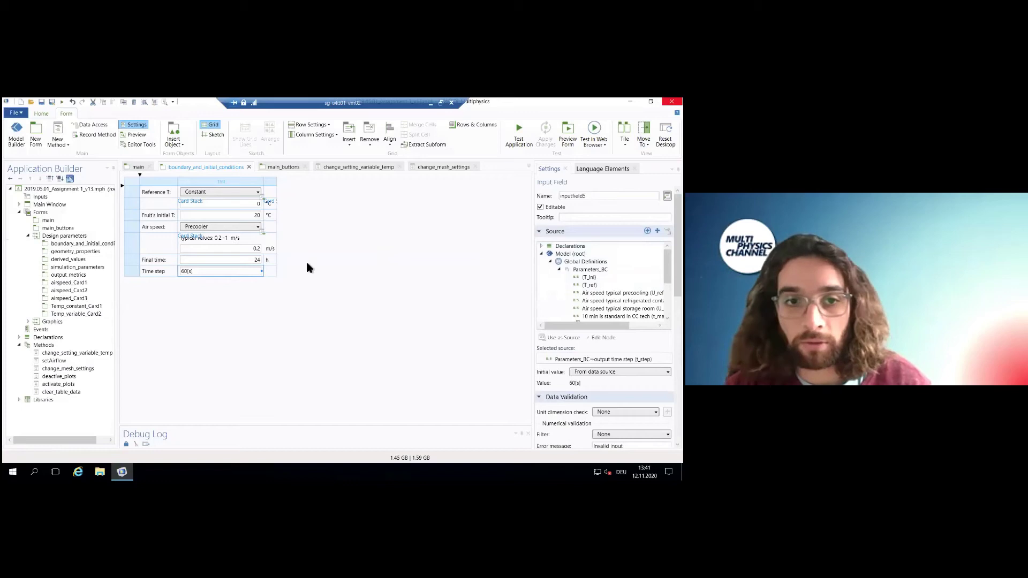
{"action": "left_click", "coordinate": [230, 212]}
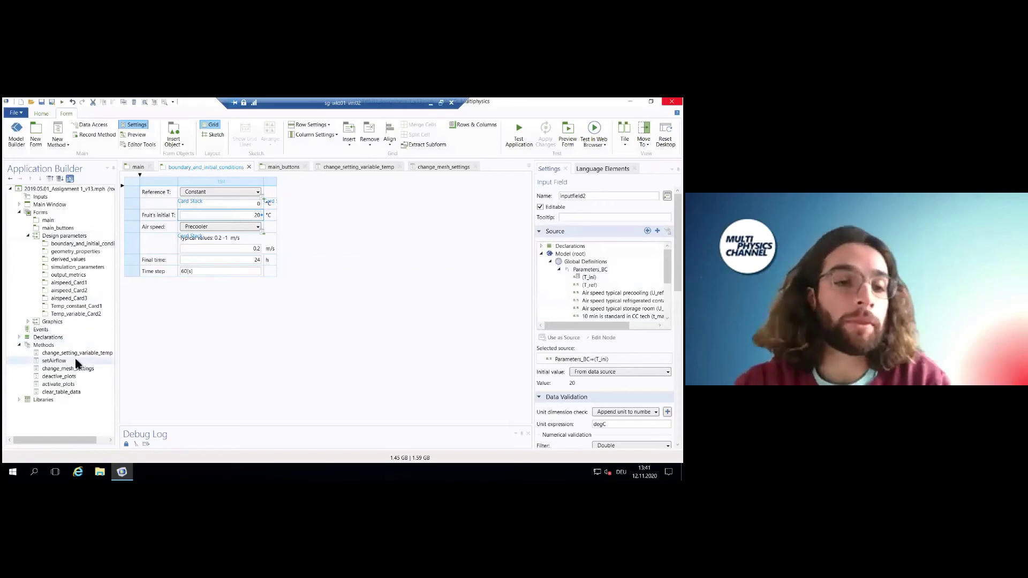
{"action": "left_click", "coordinate": [138, 167]}
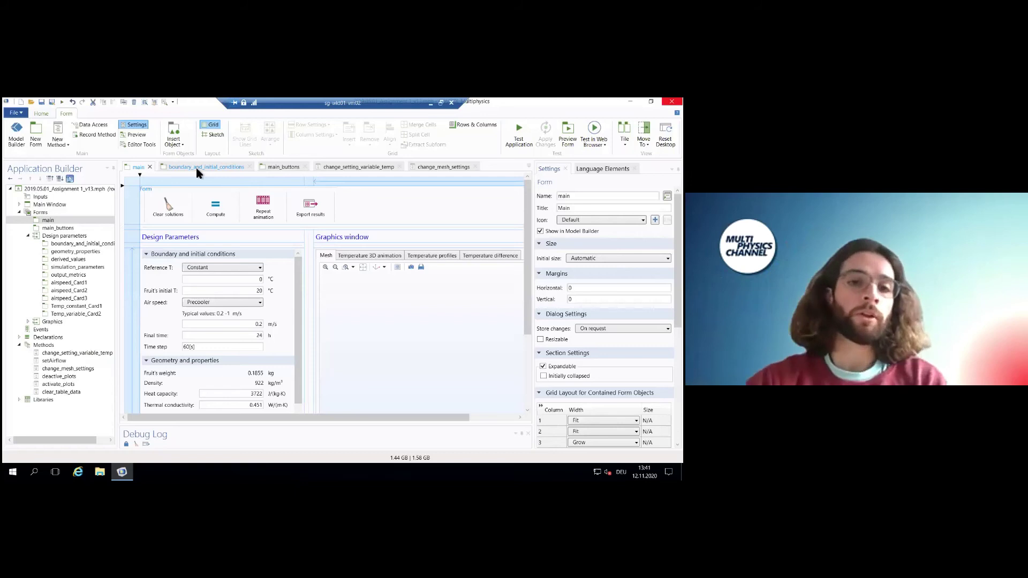
On the main_buttons form, inspect the command lists of the Compute and Export results buttons.
{"action": "left_click", "coordinate": [197, 167]}
{"action": "left_click", "coordinate": [263, 167]}
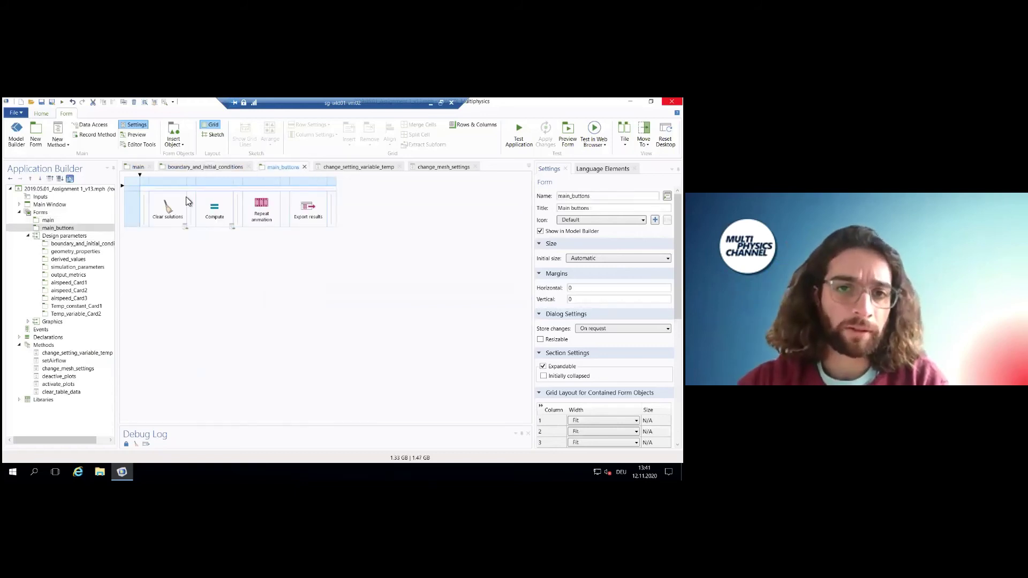
{"action": "left_click", "coordinate": [219, 210]}
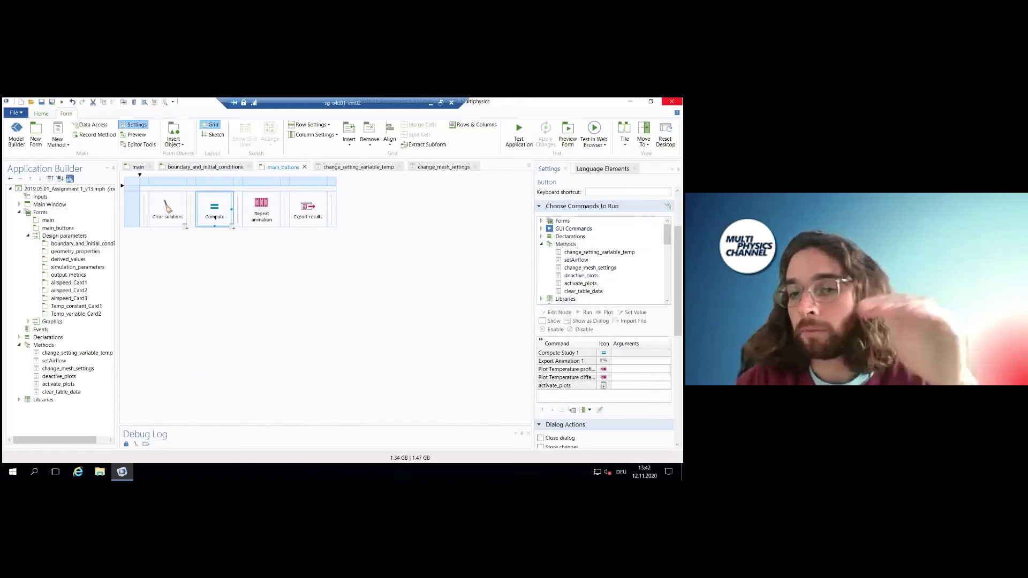
{"action": "left_click", "coordinate": [316, 217]}
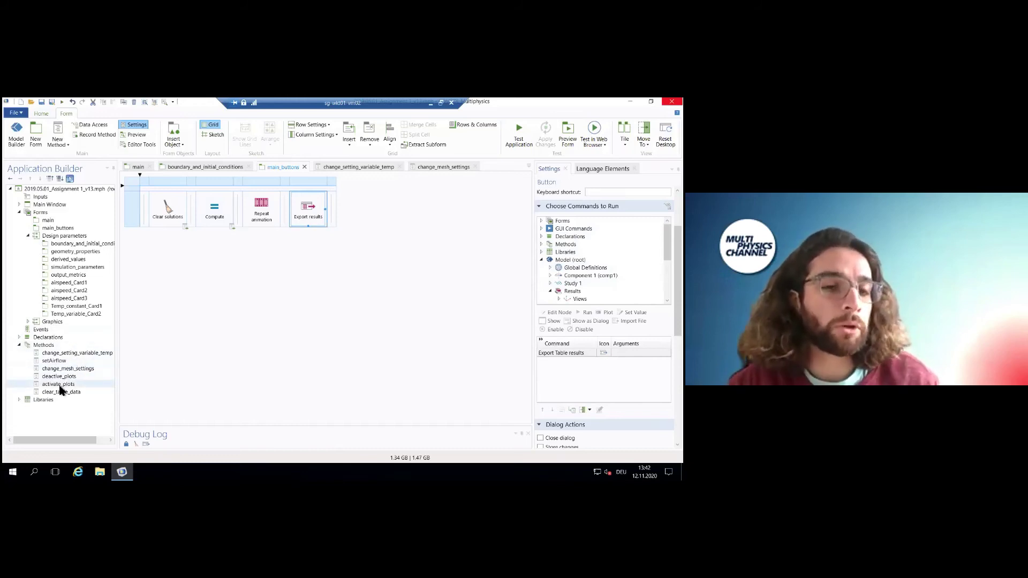
Look at change_setting_variable_temp, then show the change_mesh_settings code that runs mesh1 or mesh2.
{"action": "left_click", "coordinate": [333, 168]}
{"action": "left_click", "coordinate": [425, 166]}
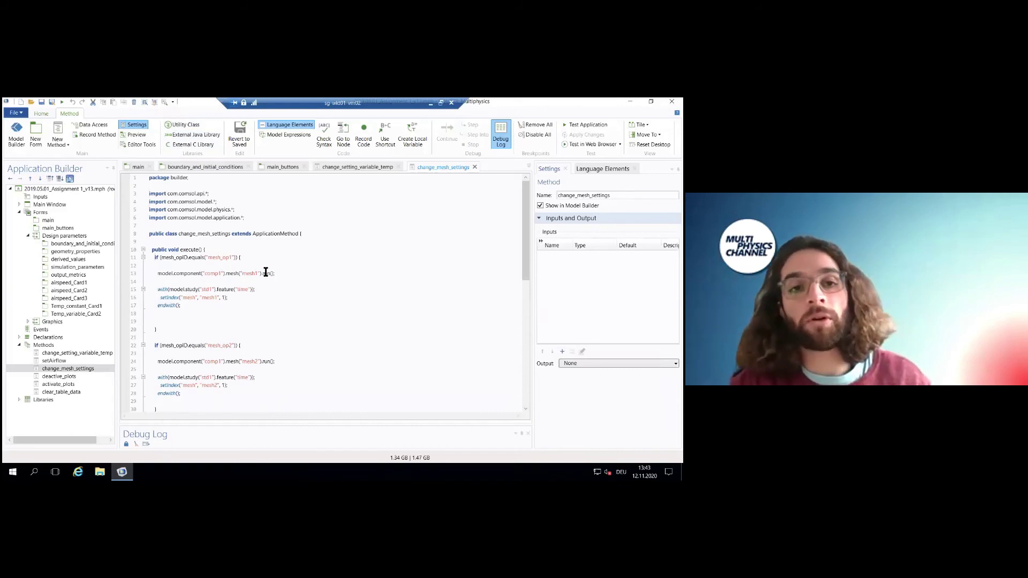
{"action": "mouse_move", "coordinate": [265, 272]}
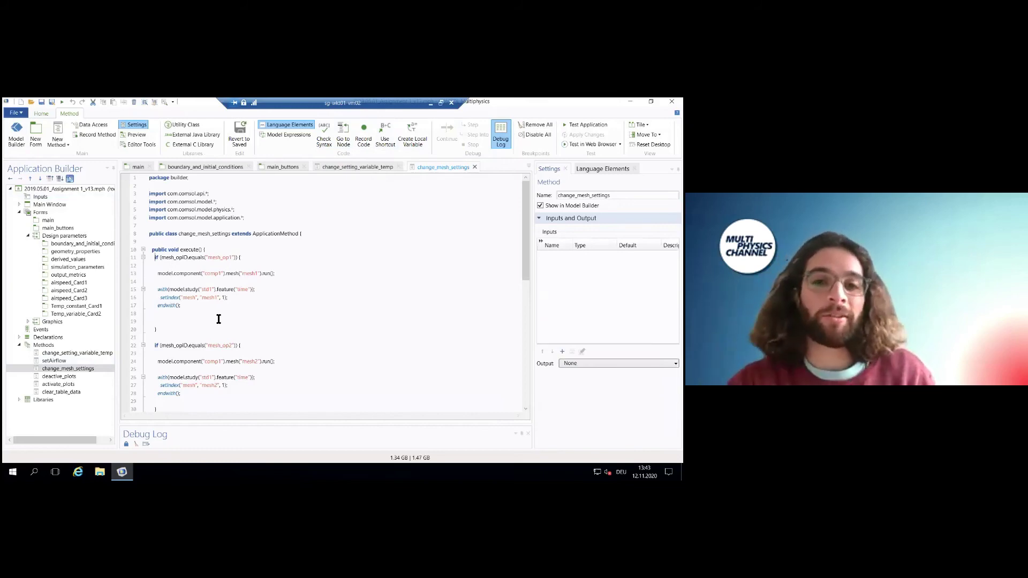
Minimise the remote COMSOL session to bring the presentation slides into view.
{"action": "left_click", "coordinate": [431, 103]}
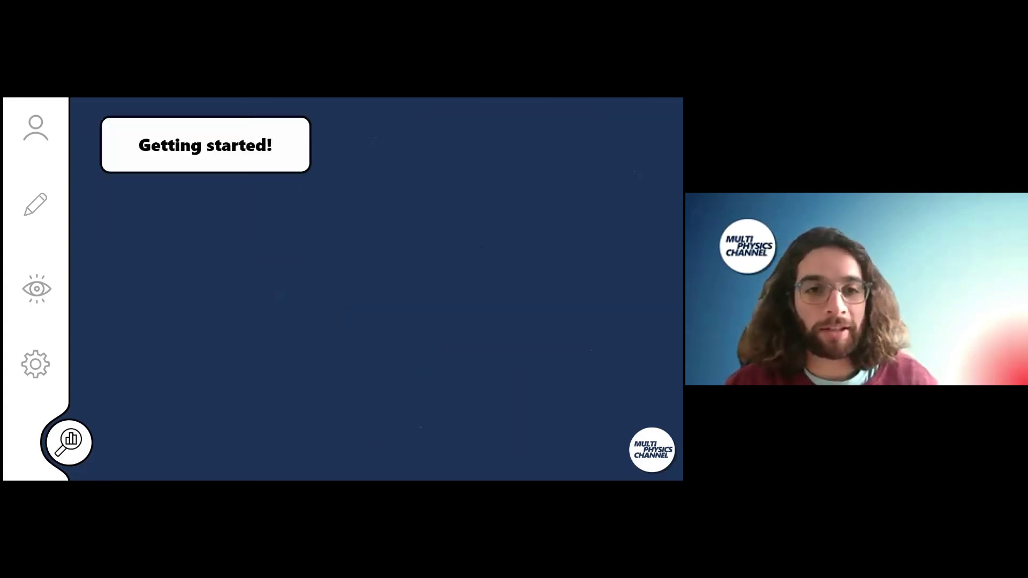
{"action": "key", "text": "Right"}
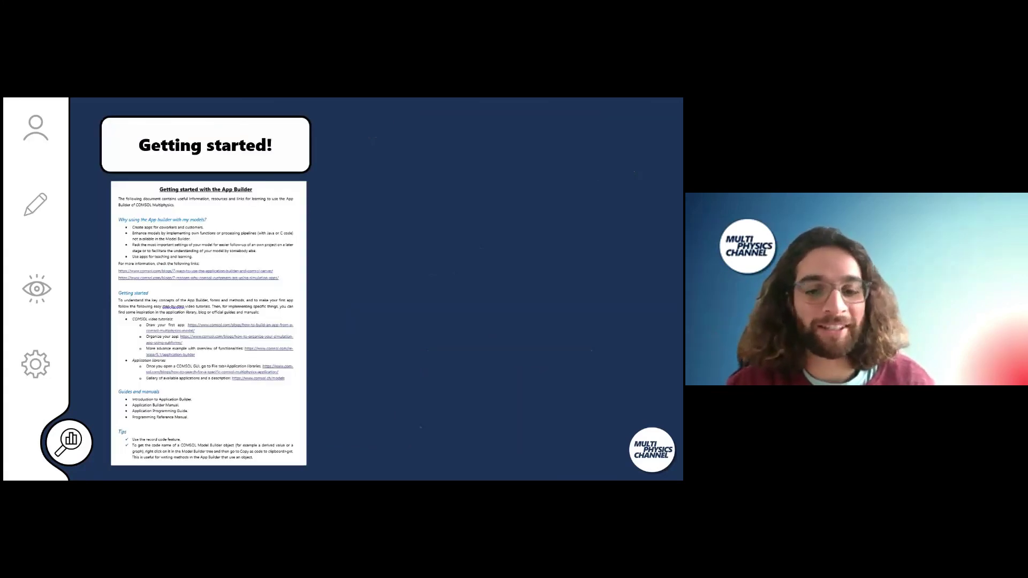